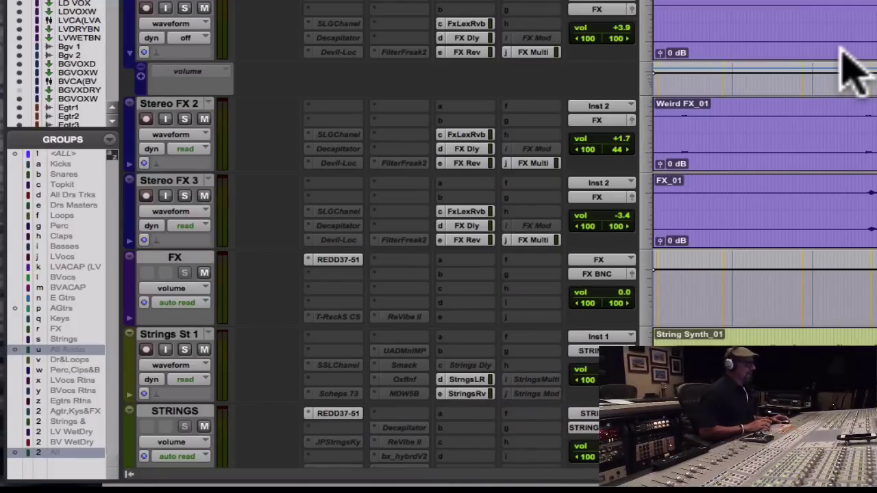
Step: Switch off the All group and leave only the All Audio group enabled
scroll(849, 69, up, 20)
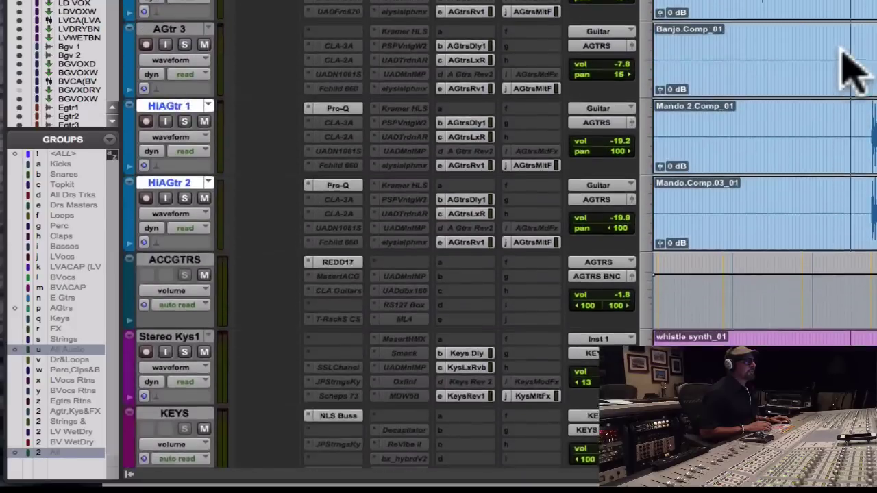
scroll(853, 69, up, 12)
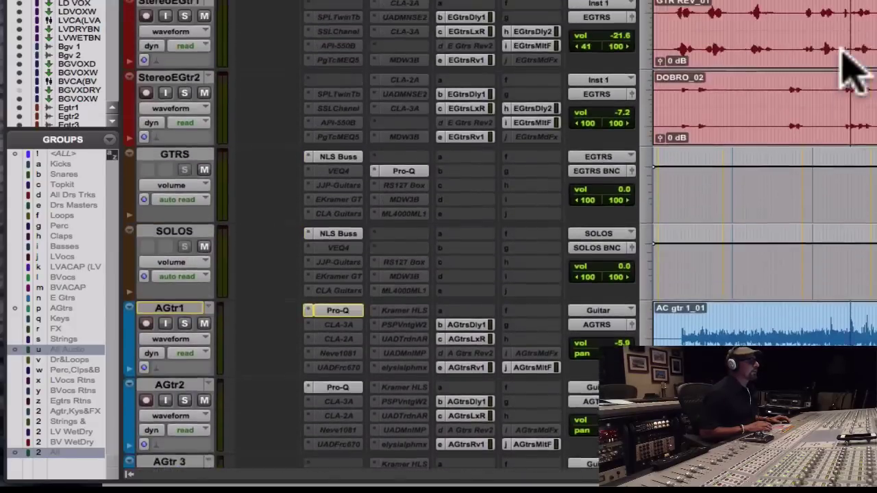
scroll(853, 68, up, 20)
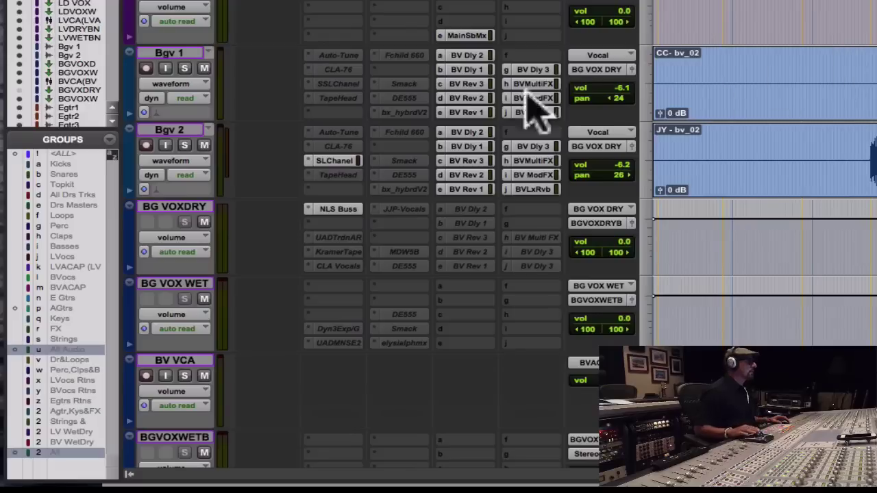
shift+click(209, 206)
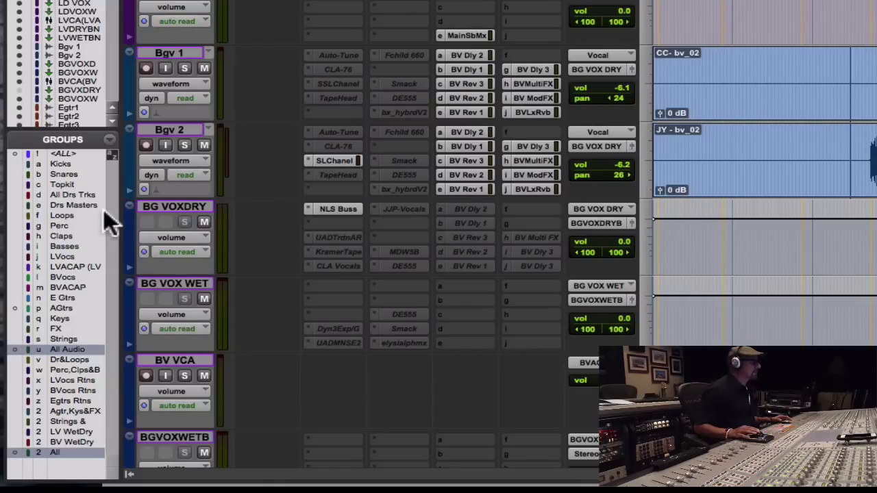
click(85, 347)
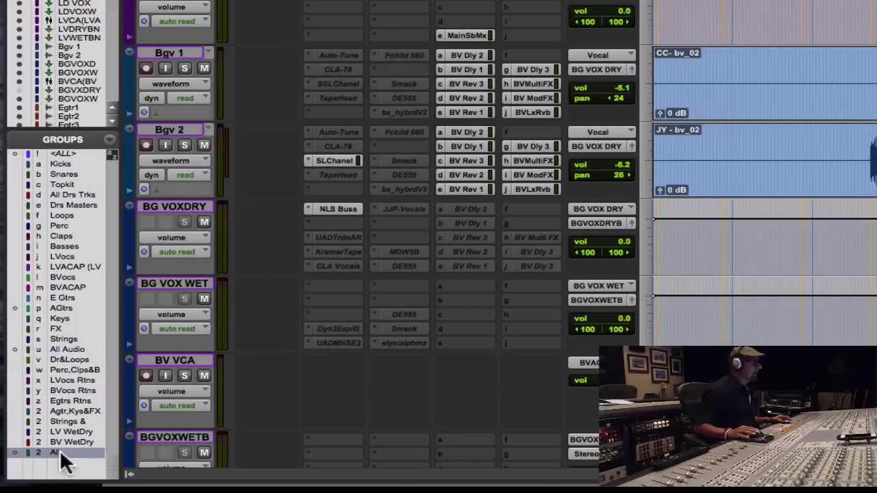
click(60, 451)
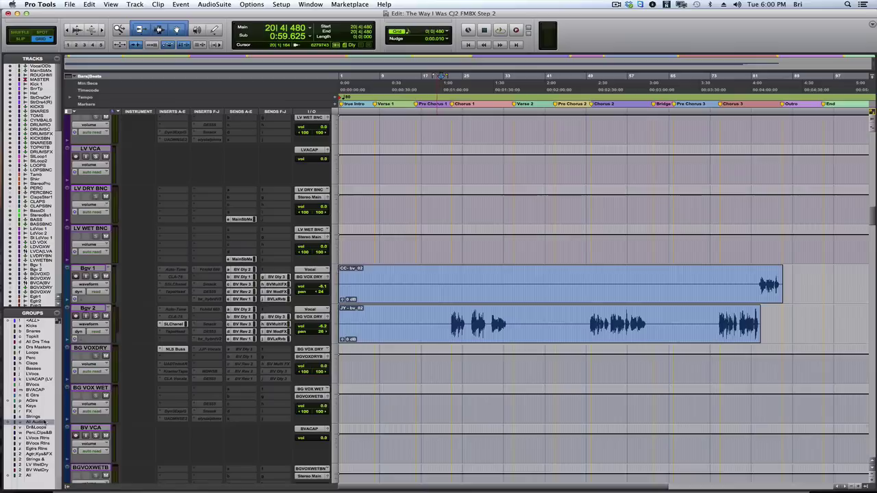
Step: Set the automation mode of the Stereo FX 1 track to read
scroll(44, 422, up, 20)
scroll(44, 422, up, 10)
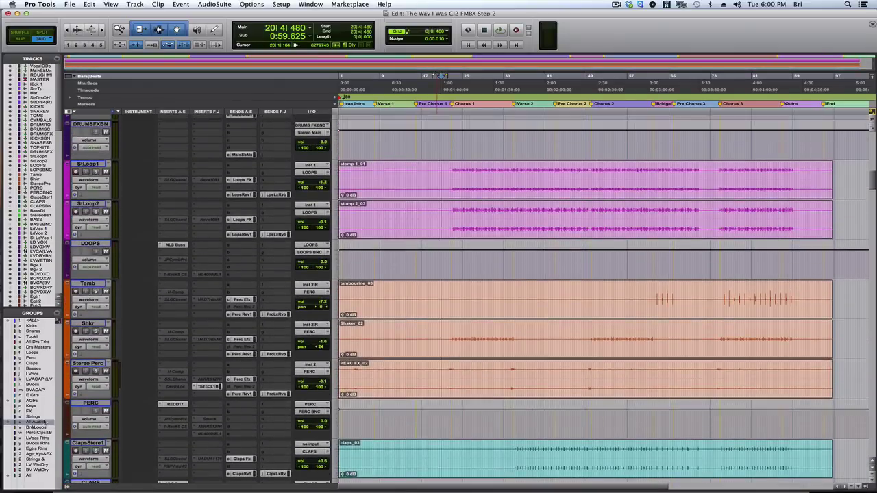
scroll(45, 422, up, 8)
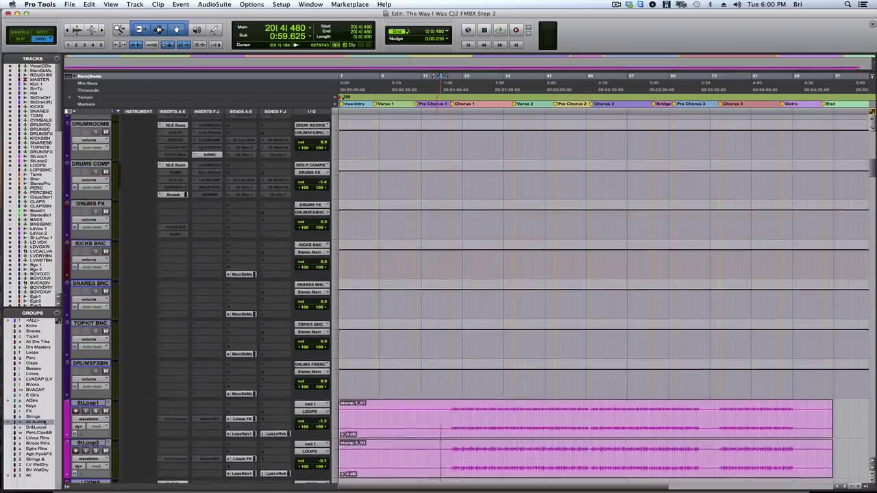
scroll(45, 422, up, 8)
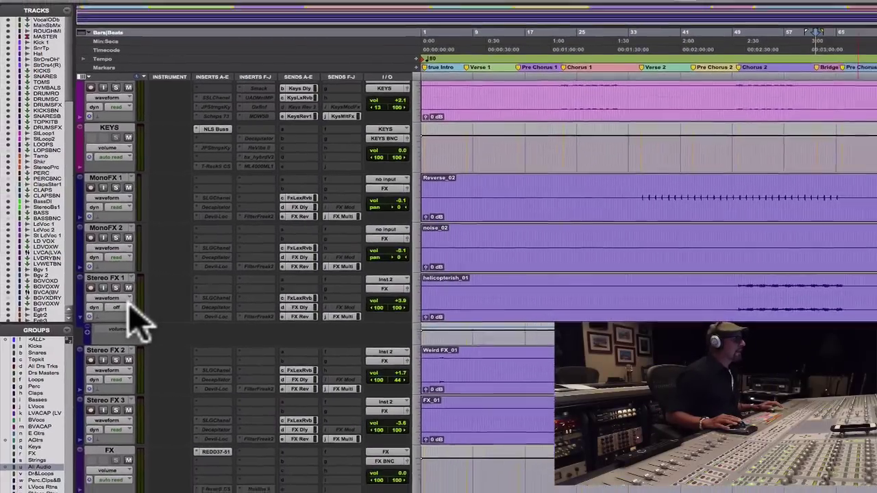
click(140, 316)
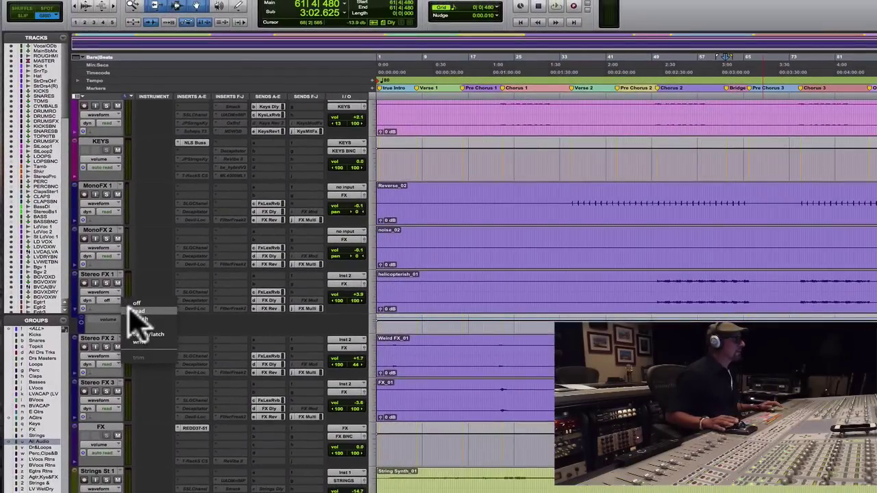
click(137, 314)
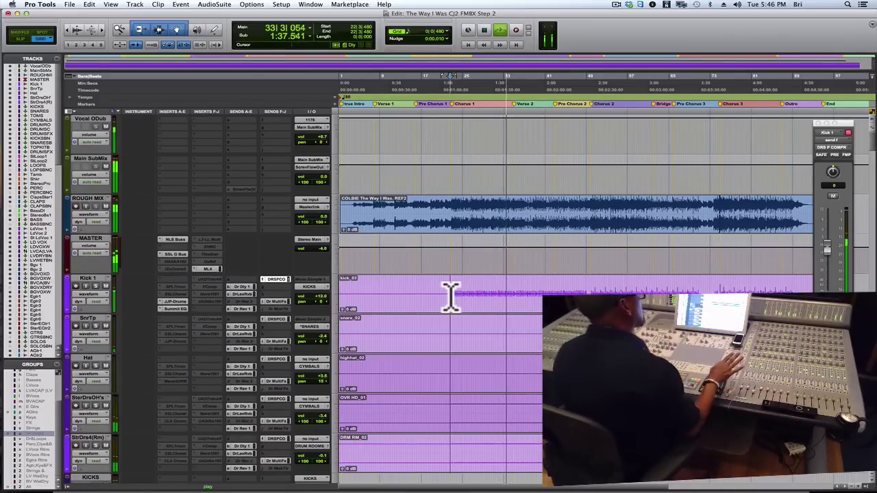
Step: Look over the drum, loop, percussion, claps, bass and lead vocal tracks while the song plays
scroll(451, 296, down, 6)
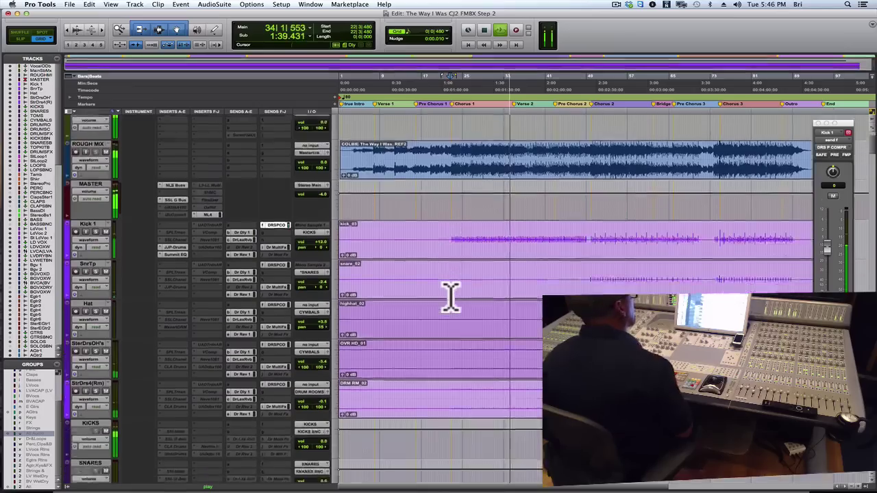
scroll(451, 296, down, 15)
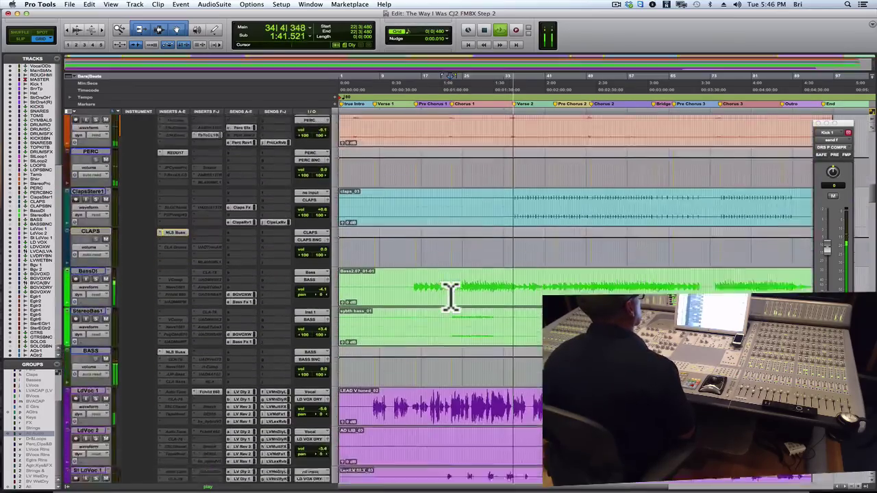
scroll(451, 296, down, 3)
scroll(451, 296, up, 15)
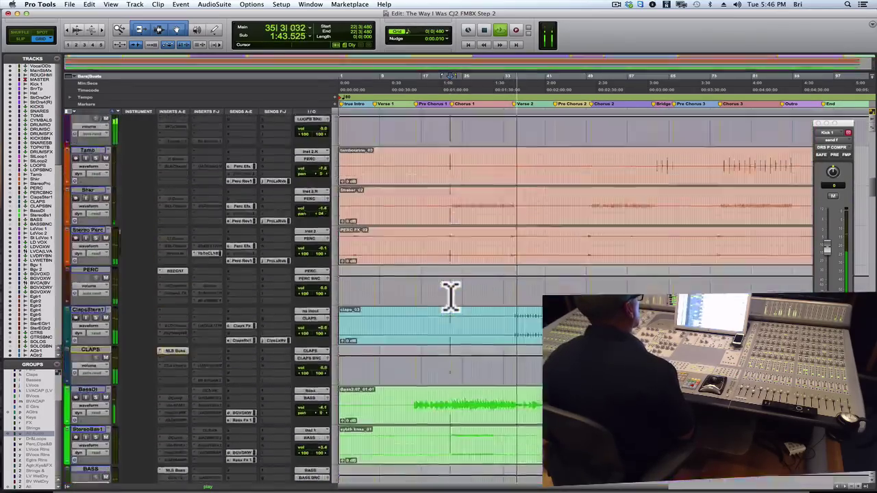
scroll(451, 296, up, 8)
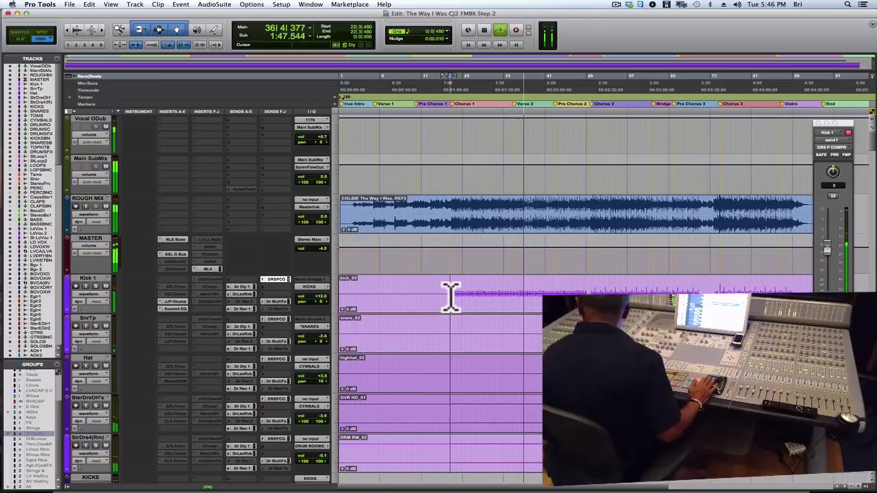
click(451, 296)
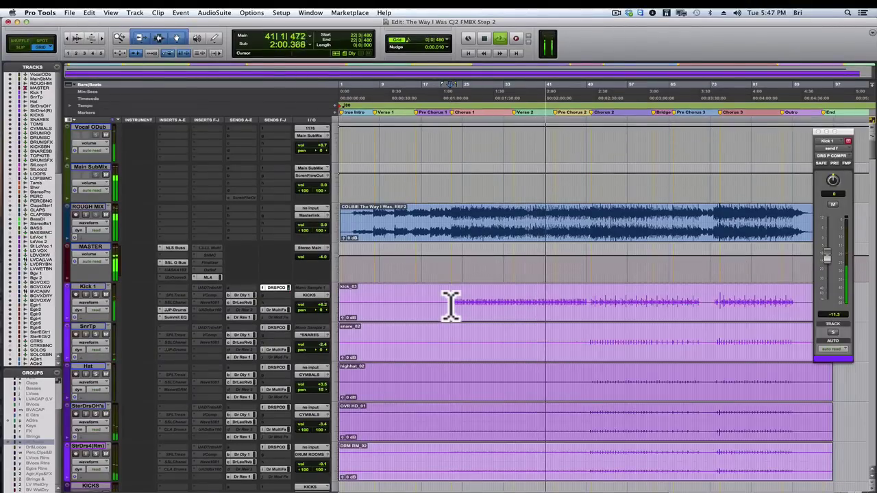
Step: Open the JJP-Drums plug-in on the Kick 1 track and toggle its bypass to compare the kick's sound
click(174, 310)
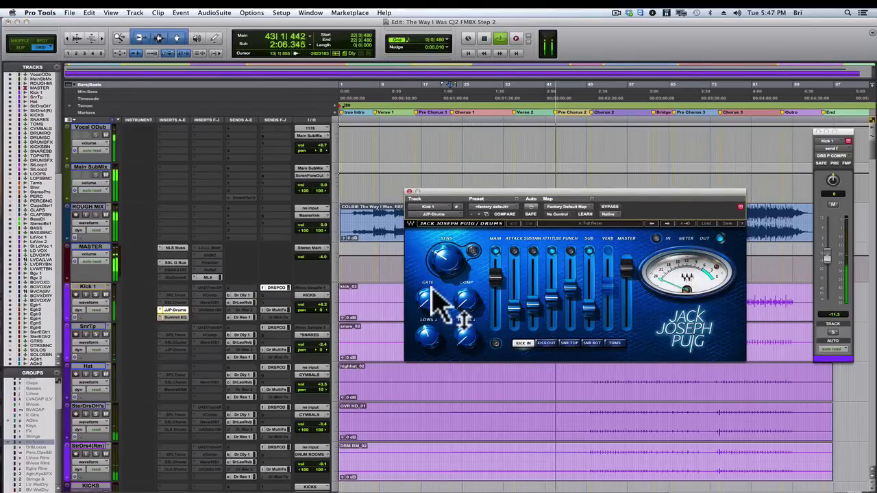
mouse_move(431, 287)
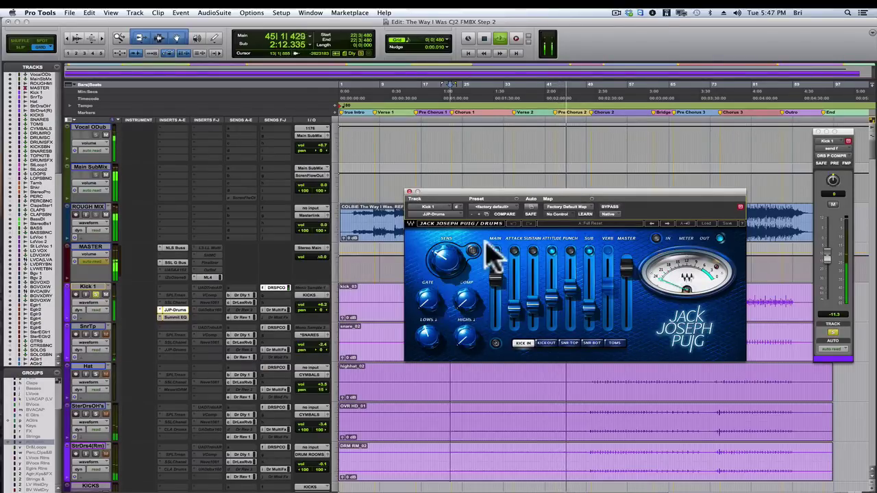
click(610, 207)
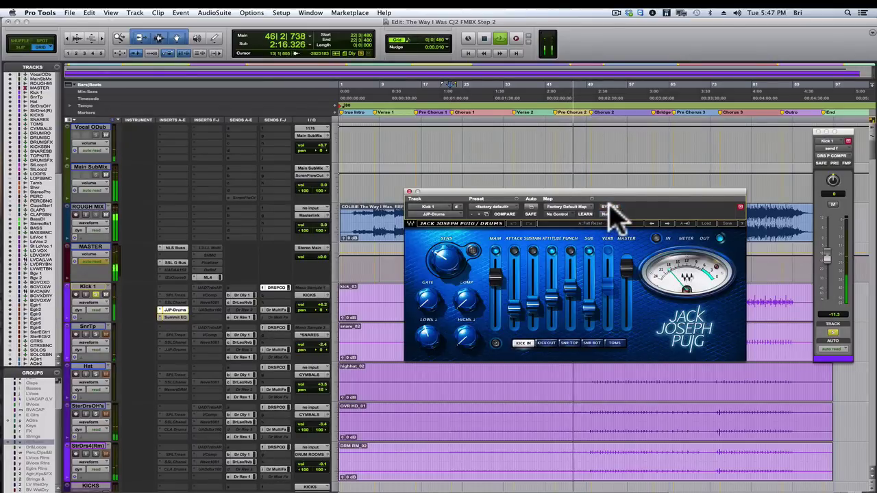
click(609, 206)
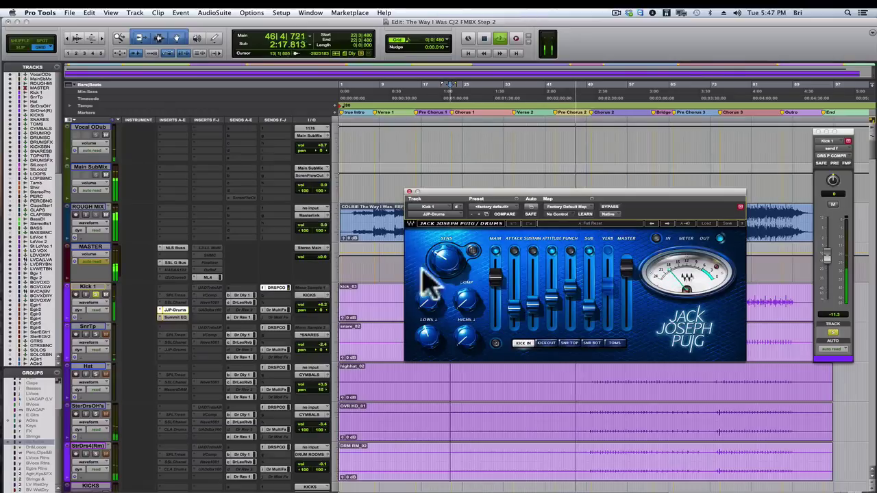
Step: Show the Summit EQ plug-in on the Kick 1 track, and close all open plug-in windows
click(177, 317)
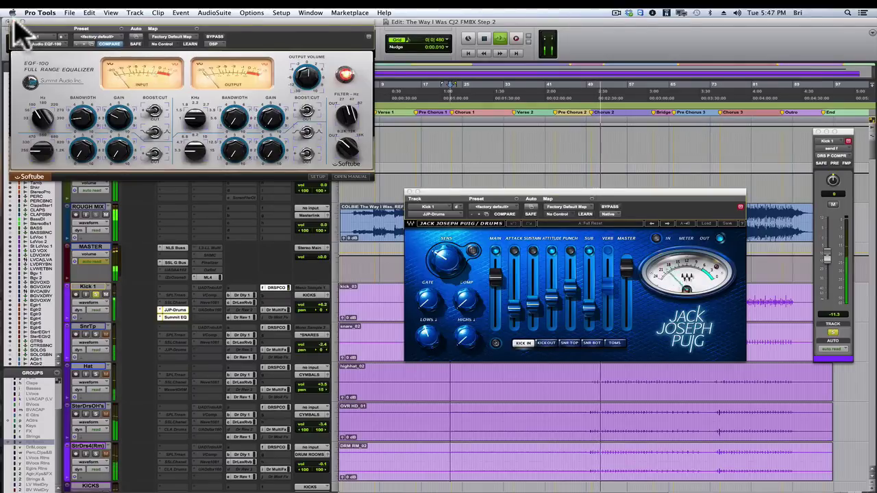
alt+click(11, 24)
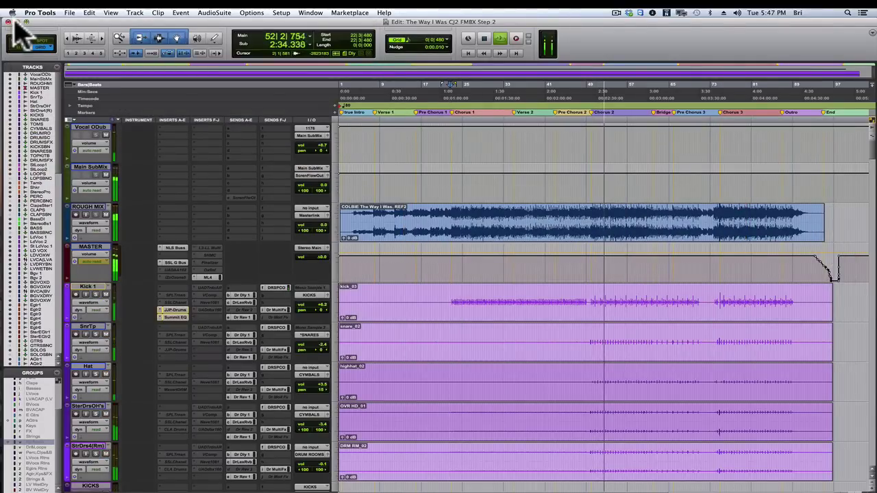
scroll(14, 22, down, 5)
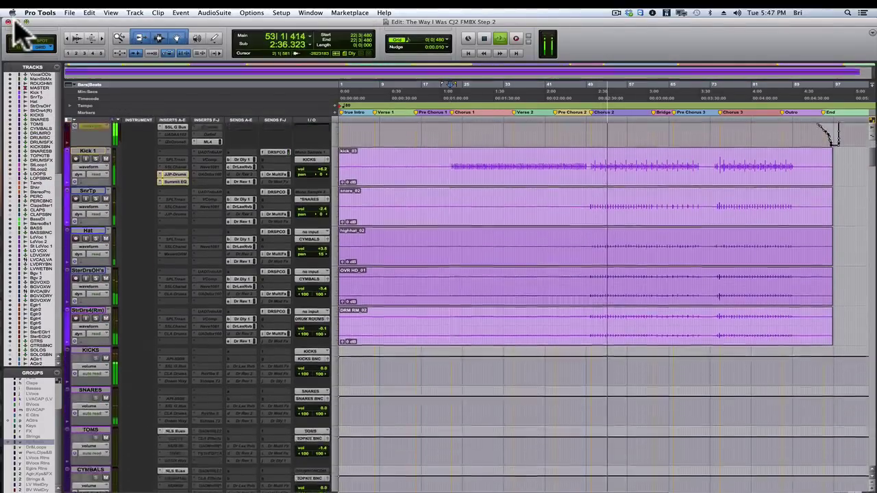
scroll(13, 24, up, 3)
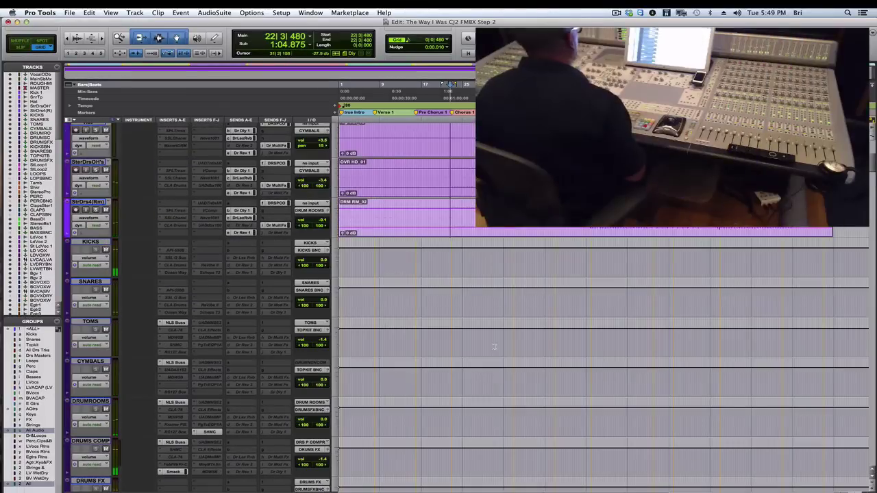
Step: Open the NLS Buss plug-in on the LOOPS track and the REDD17 plug-in on the PERC track
scroll(493, 346, down, 3)
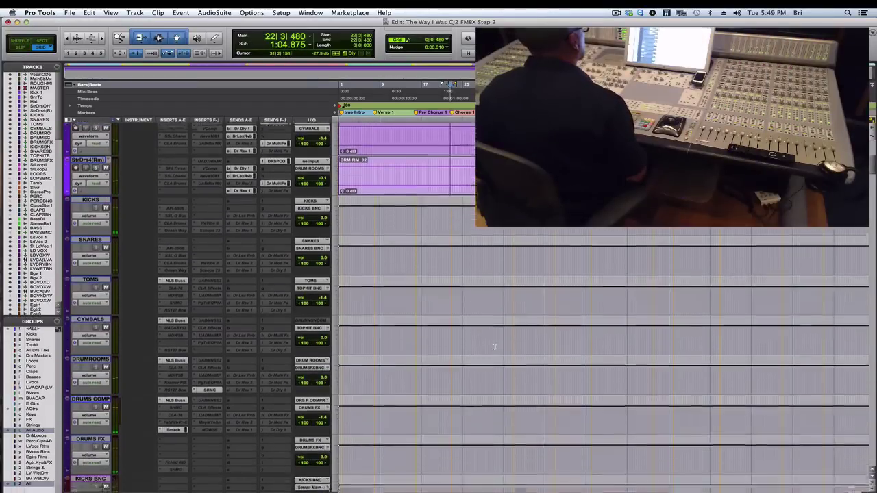
scroll(493, 346, down, 10)
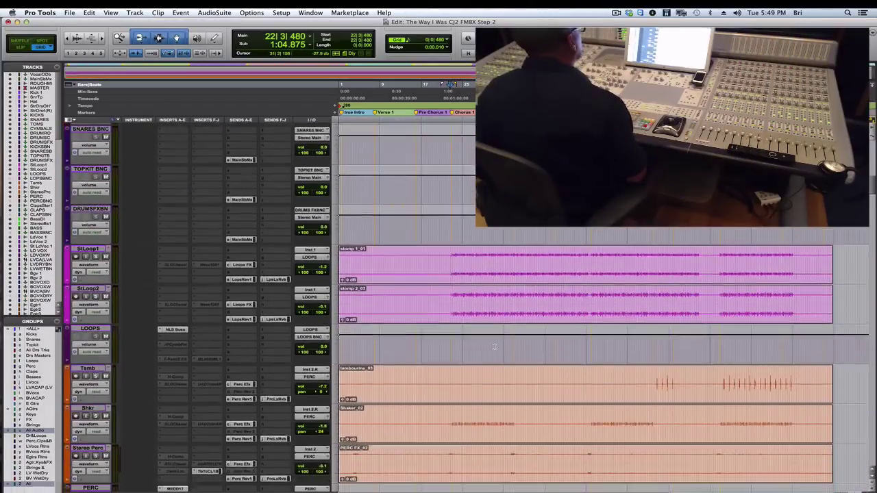
scroll(494, 346, down, 3)
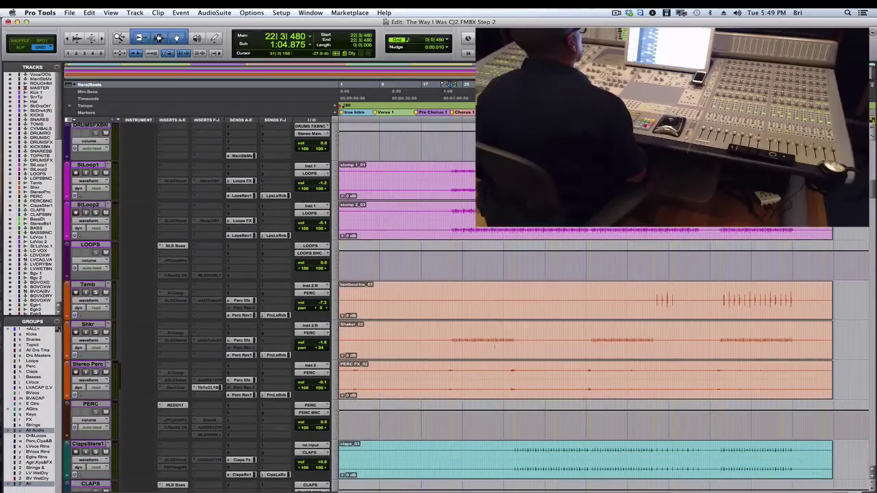
scroll(494, 346, down, 1)
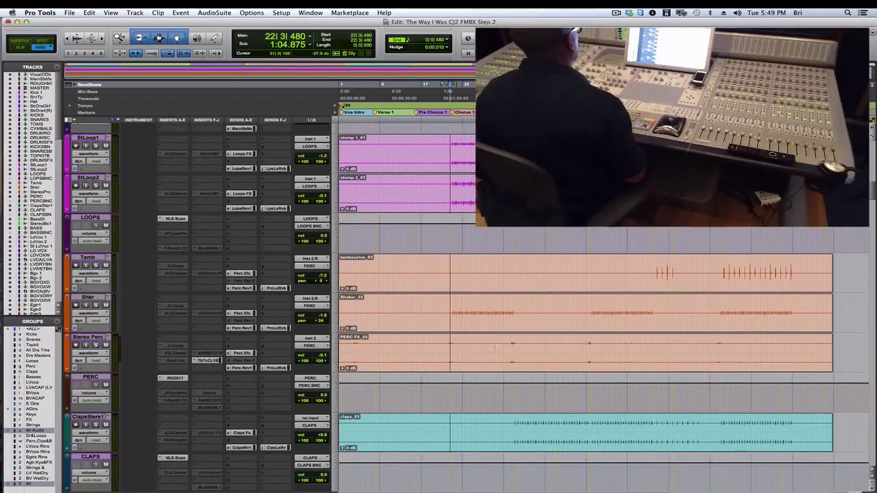
scroll(493, 346, down, 2)
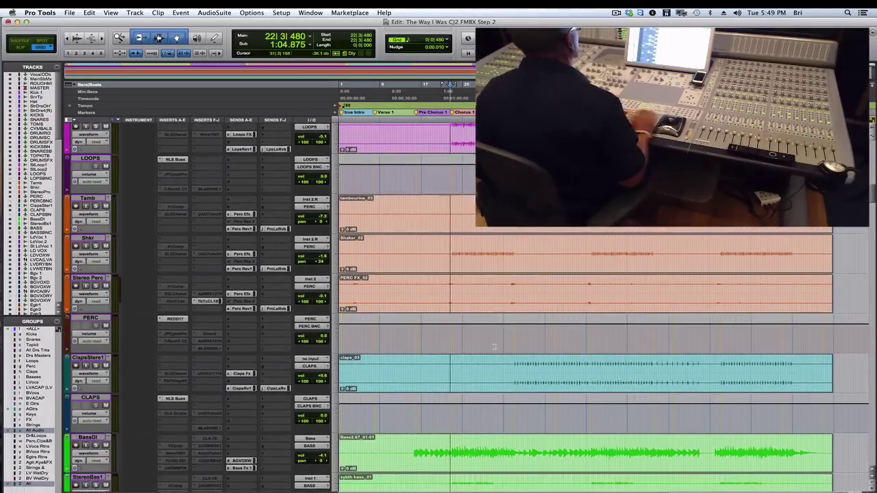
click(175, 159)
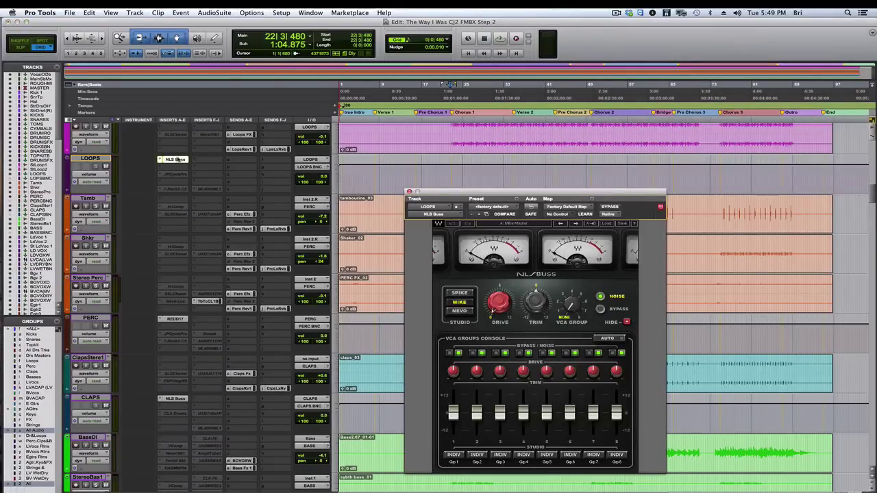
click(175, 319)
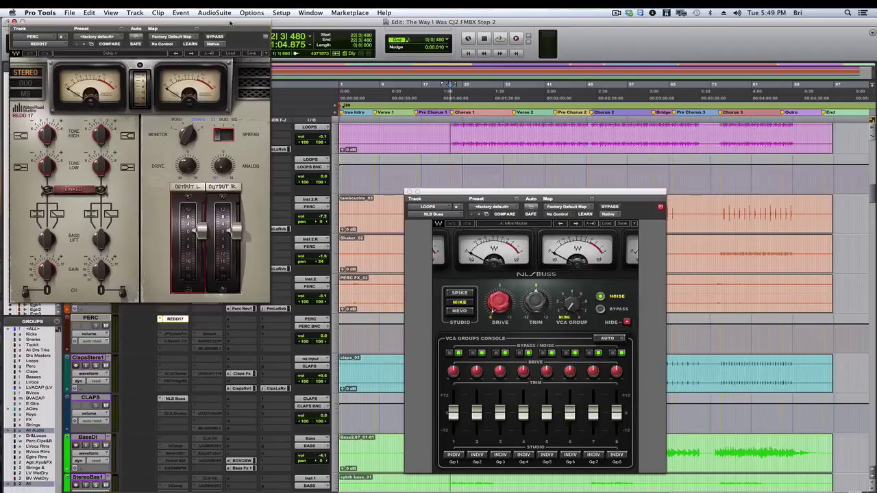
Step: Arrange the NLS Buss and REDD17 plug-in windows side by side for comparison, and close both
drag(231, 24, 876, 195)
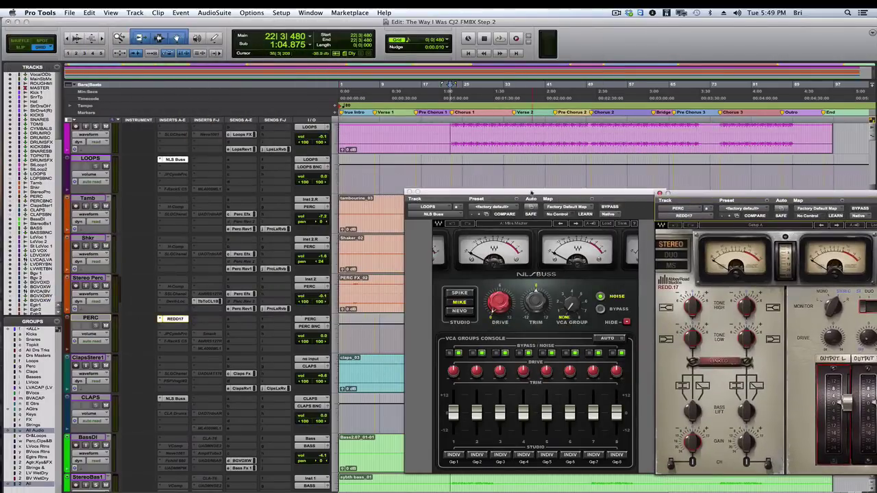
drag(533, 193, 486, 196)
drag(693, 192, 661, 192)
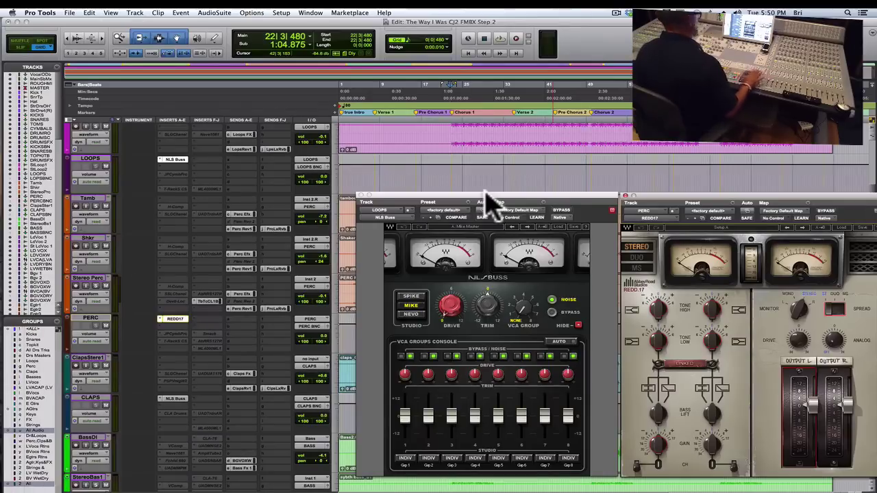
key(ctrl+alt+super+w)
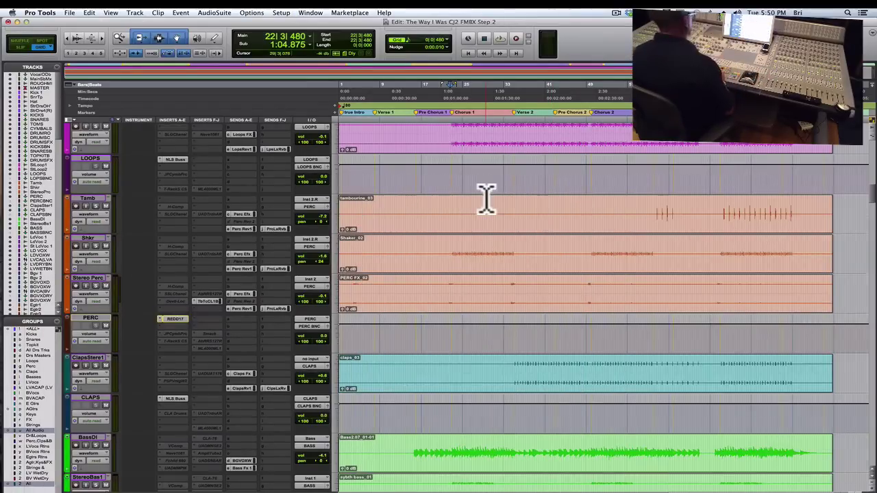
Step: Play the song from shortly before Chorus 1, and open and close the DE555 de-esser on the St LdVoc 1 track
scroll(487, 199, down, 10)
key(space)
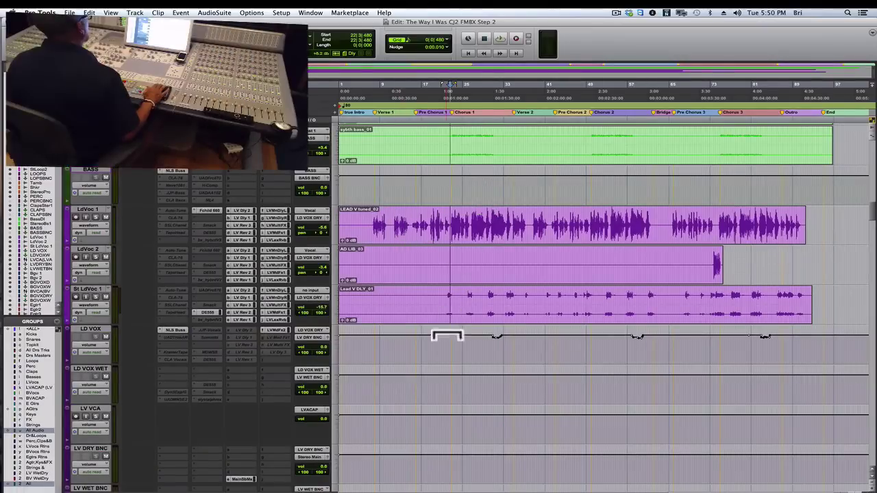
key(space)
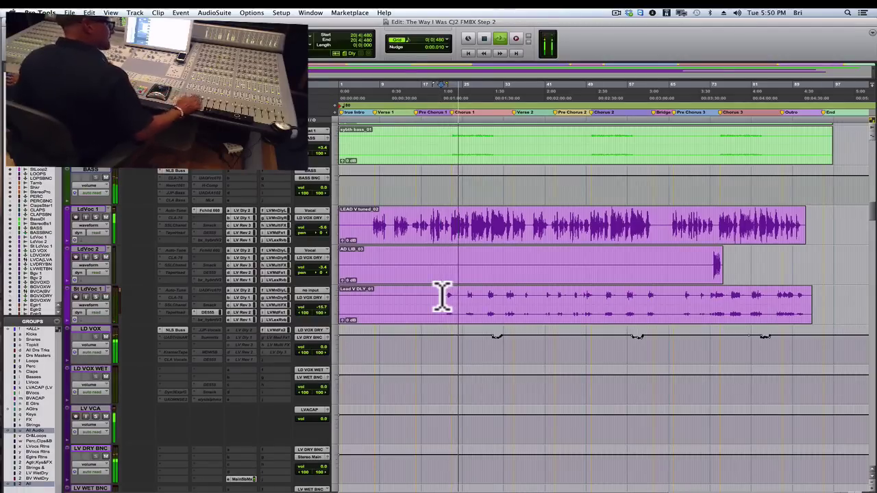
click(442, 297)
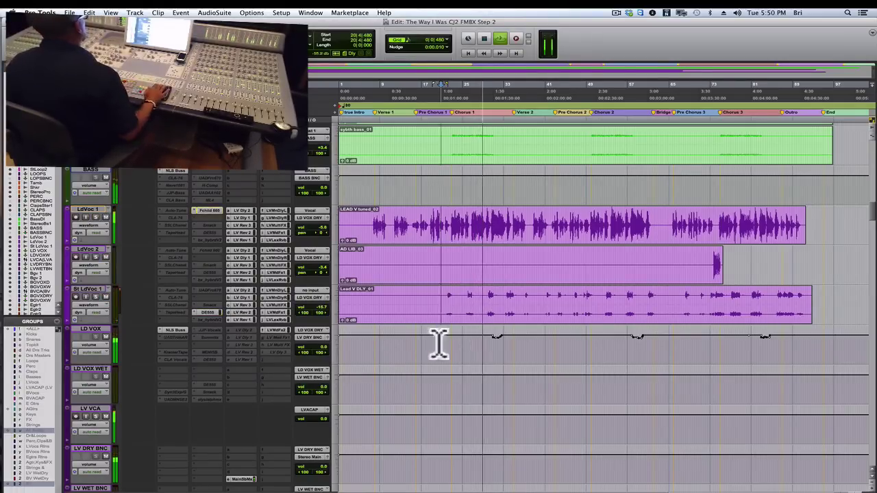
click(209, 313)
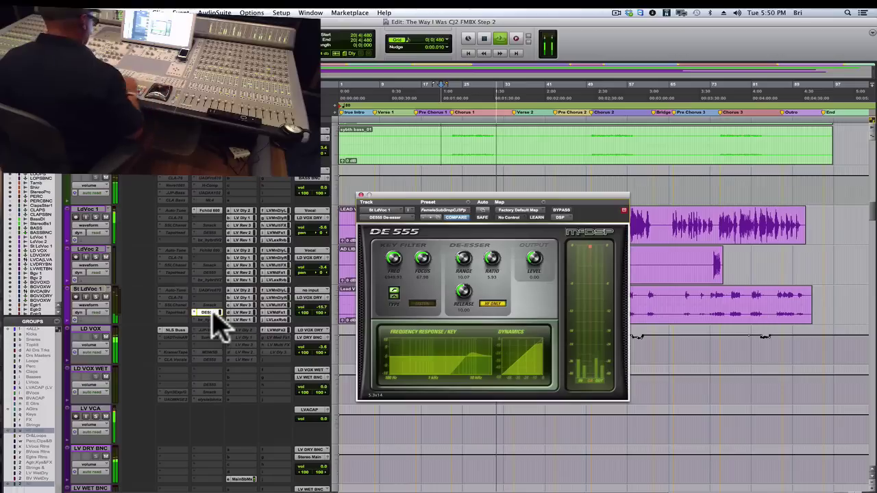
click(208, 312)
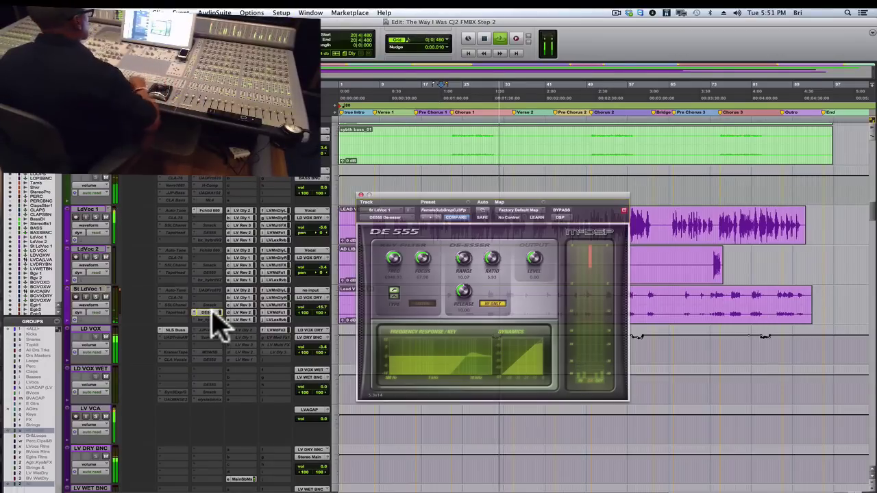
Step: Show the SSLChannel plug-in on the Bgv 2 background vocal track, and close it
scroll(212, 312, down, 2)
scroll(213, 311, down, 10)
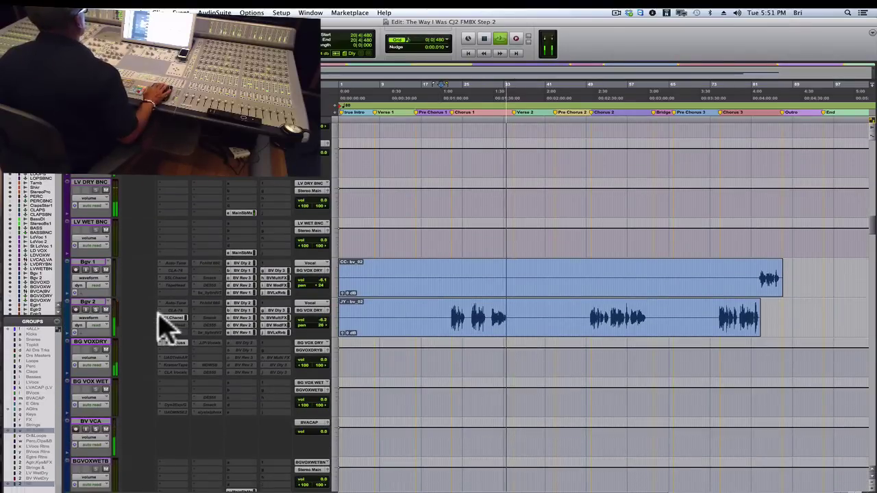
click(171, 322)
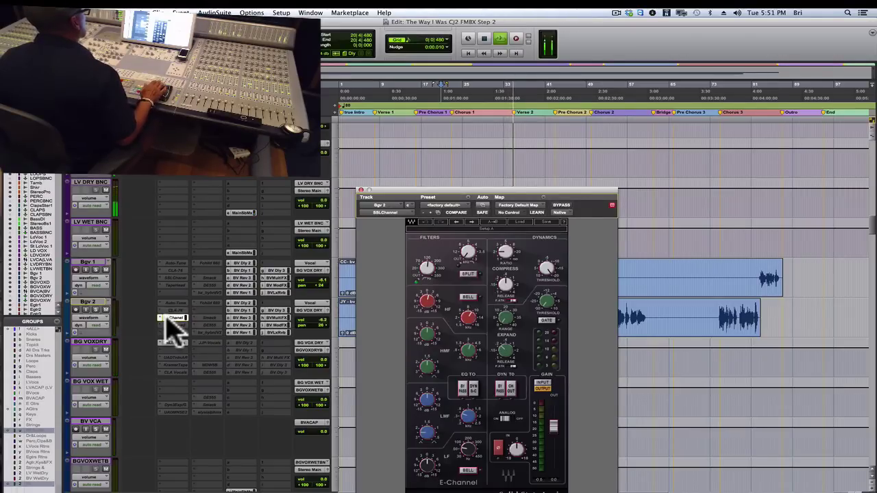
click(168, 319)
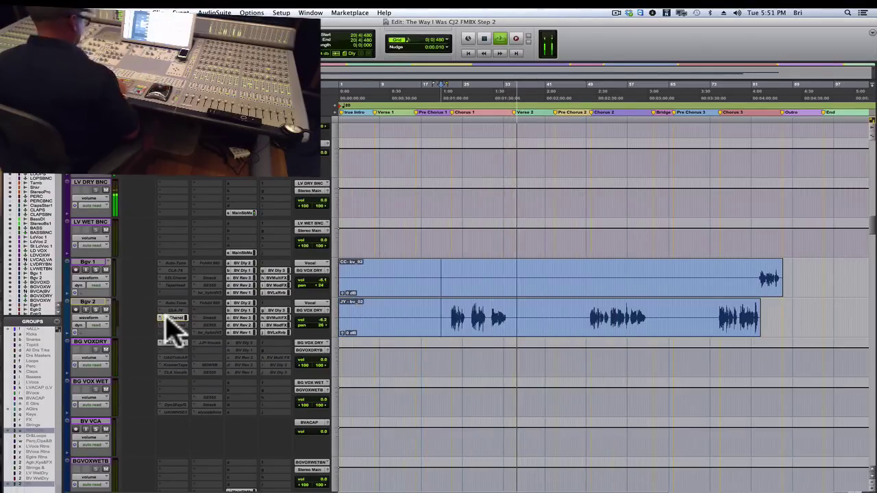
Step: Open the FabFilter Pro-Q plug-in on the GTRS track to examine its low-cut curve
scroll(168, 321, down, 10)
scroll(172, 333, down, 6)
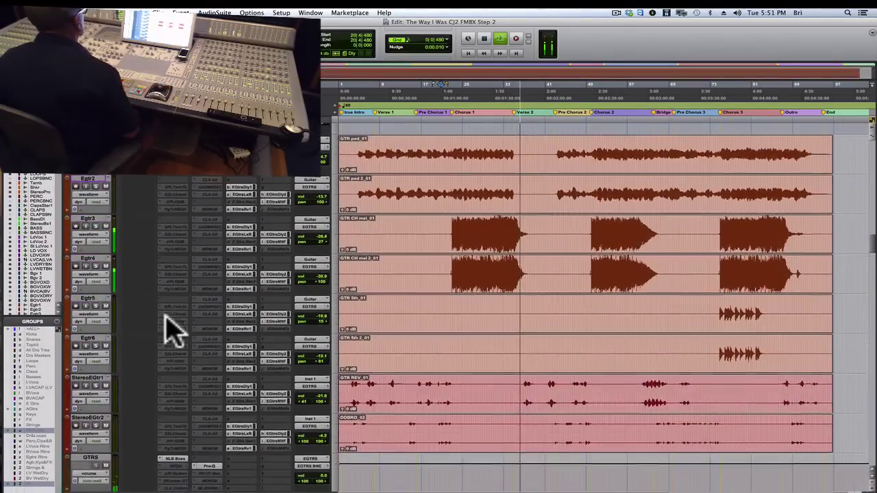
scroll(171, 333, down, 2)
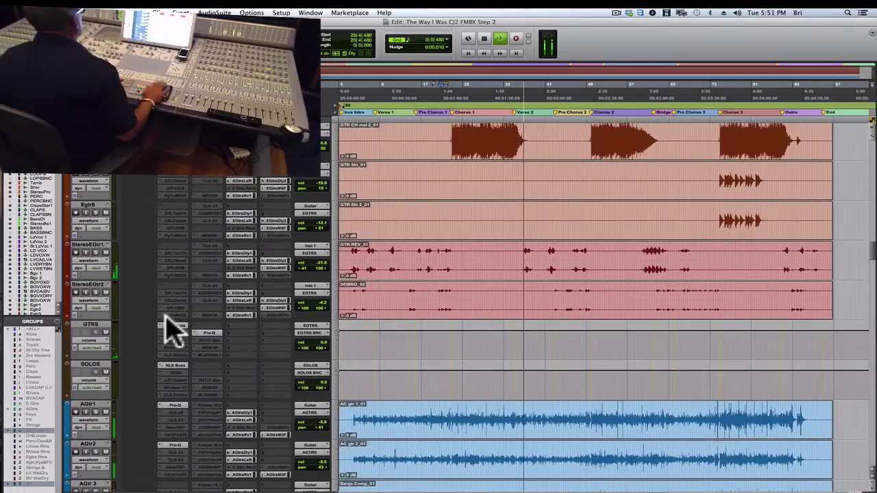
click(207, 334)
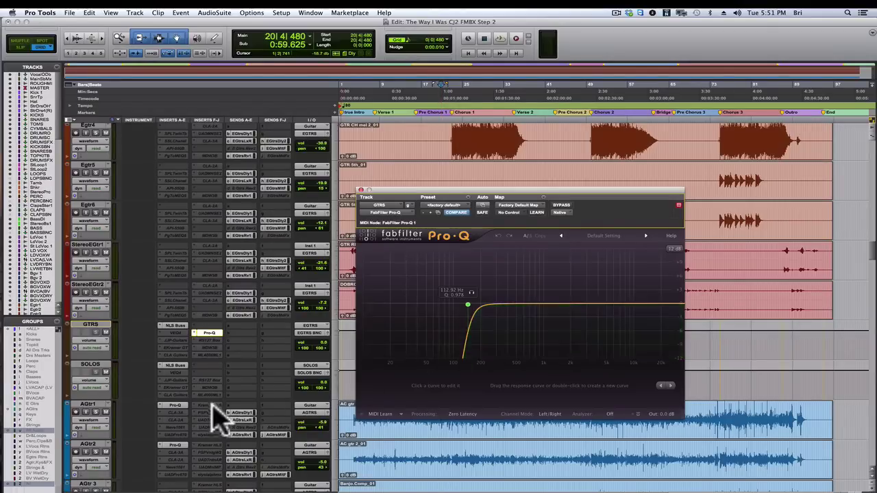
Step: Open the Pro-Q plug-in on the AGtr1 track, solo the track during playback, and toggle the plug-in's bypass to compare the sound
click(175, 406)
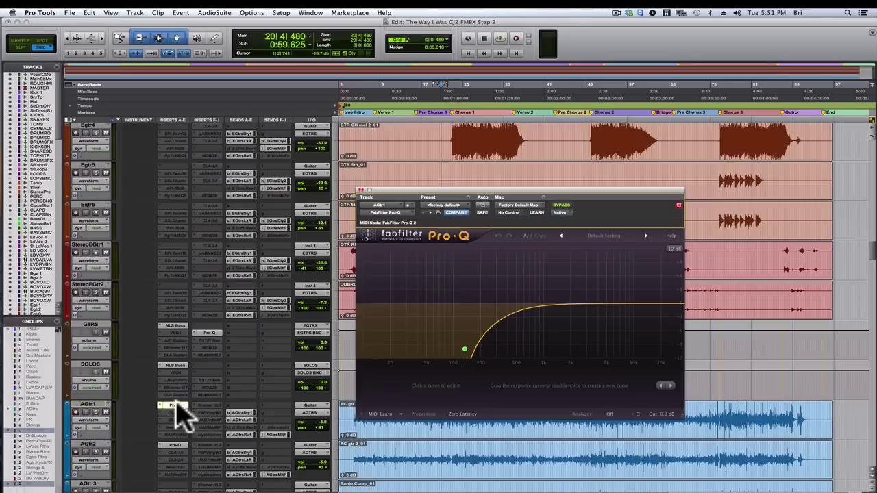
key(space)
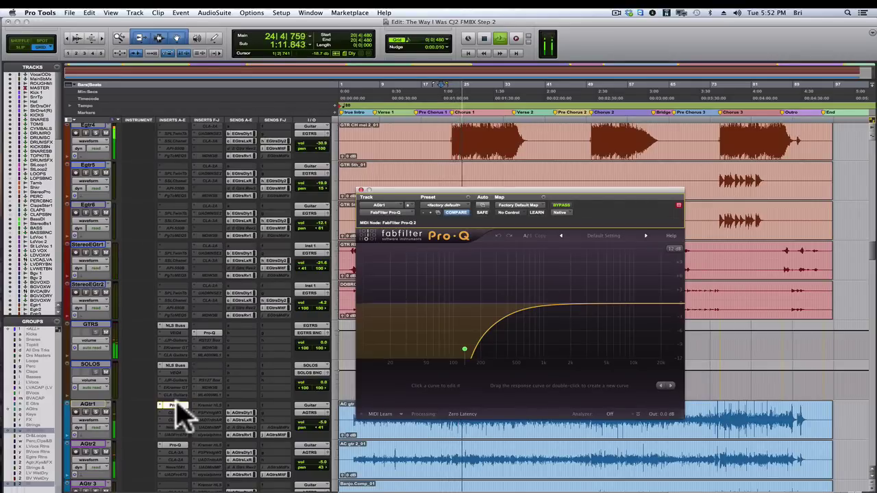
key(shift+s)
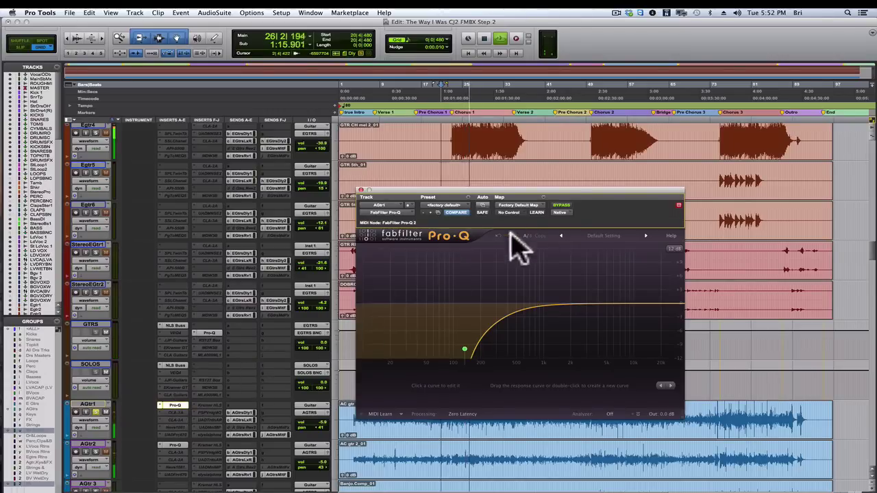
click(561, 205)
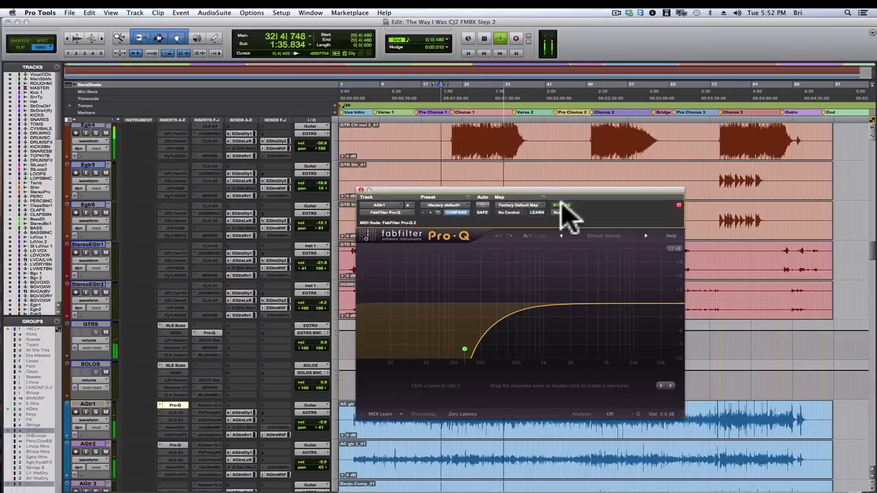
Step: Review the inserts on the acoustic guitar, keys, FX and strings tracks while the song plays
scroll(566, 216, down, 5)
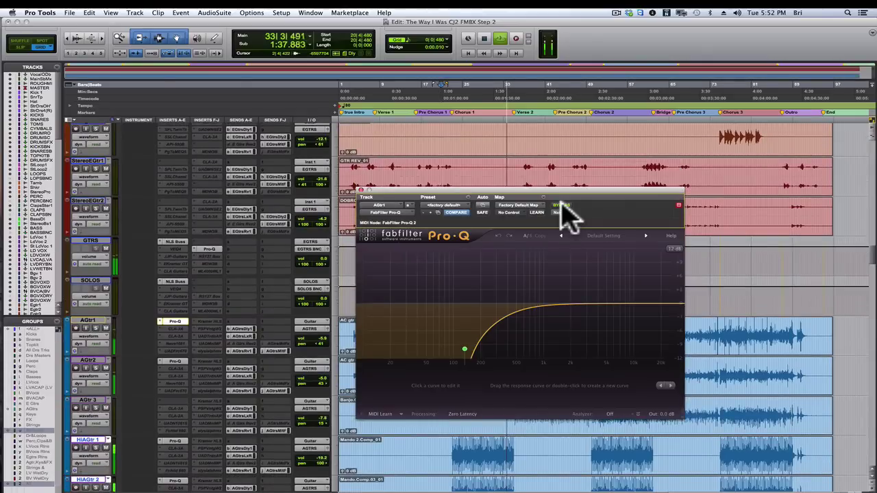
scroll(566, 216, down, 8)
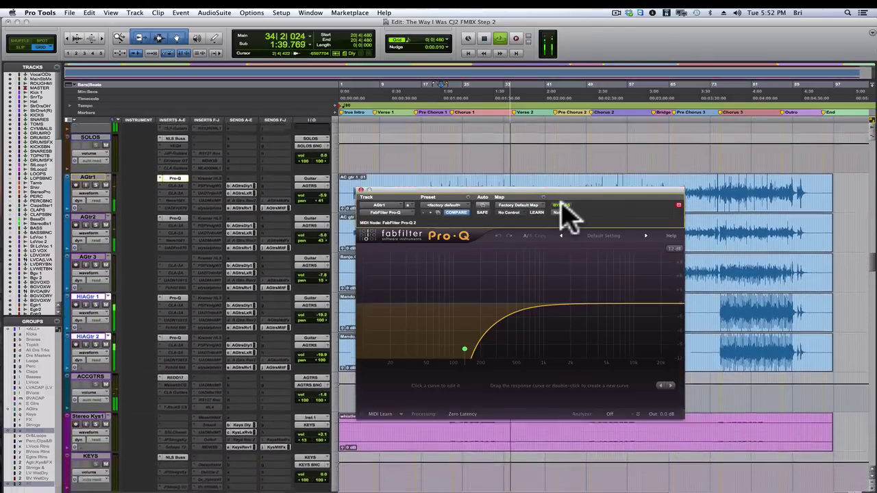
scroll(566, 216, down, 10)
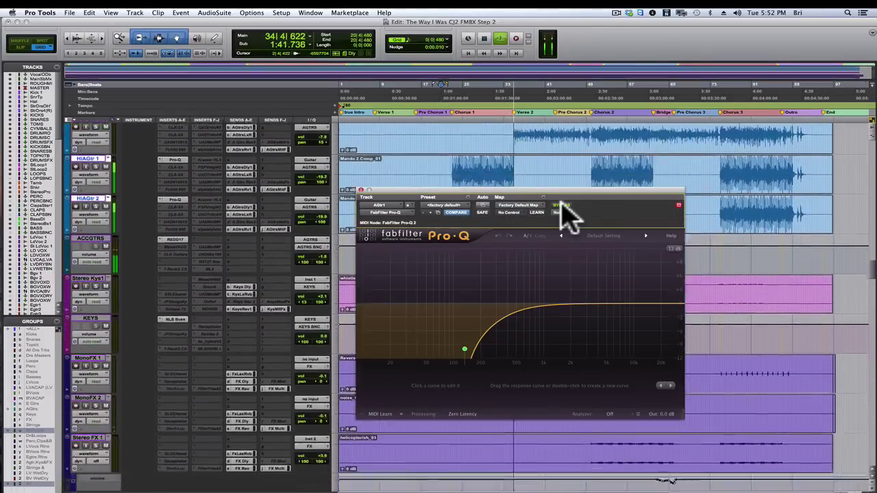
scroll(566, 215, down, 3)
scroll(566, 215, down, 3)
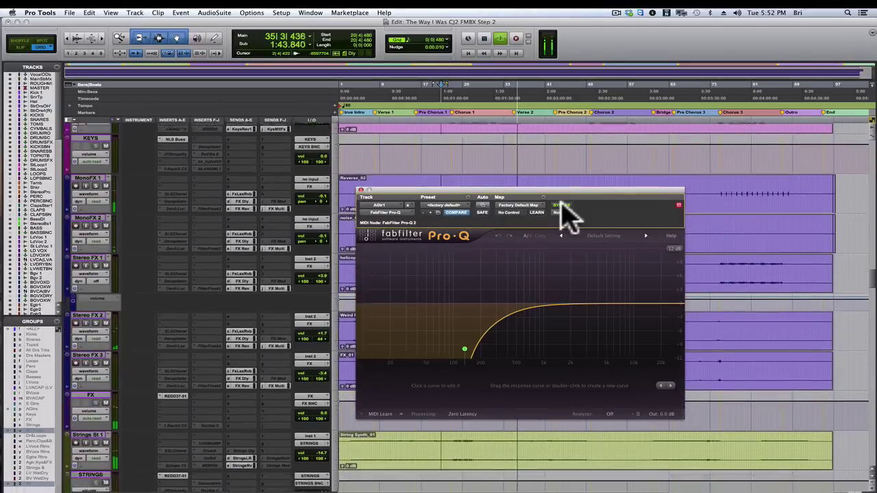